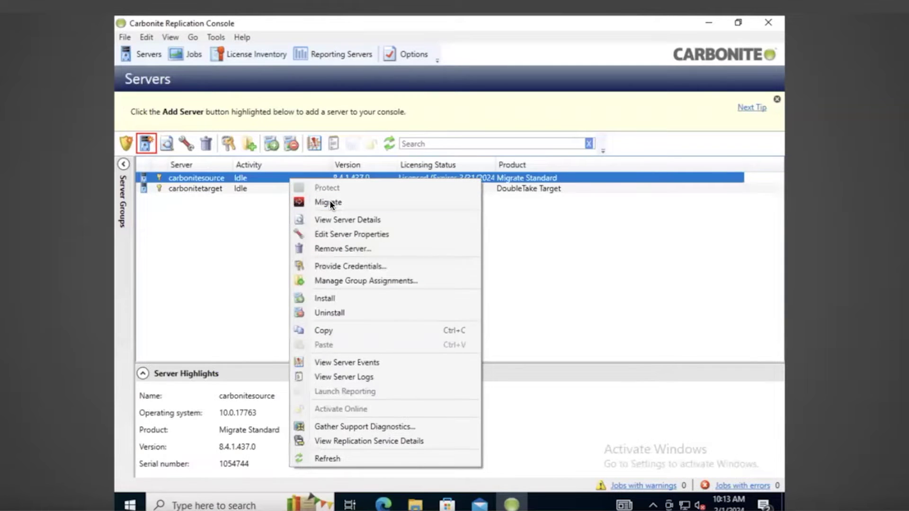
Start a Full Server Migration of carbonitesource, keeping carbonitetarget as the target server
left_click(327, 202)
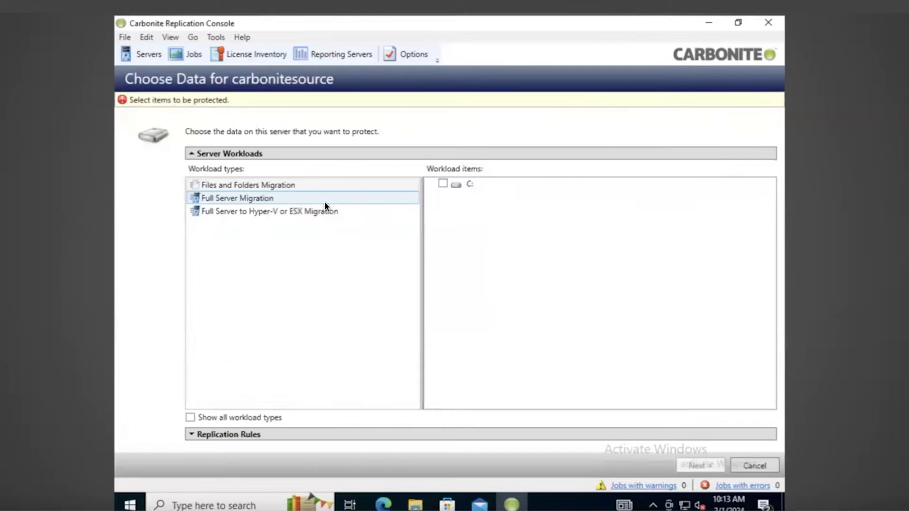
left_click(260, 197)
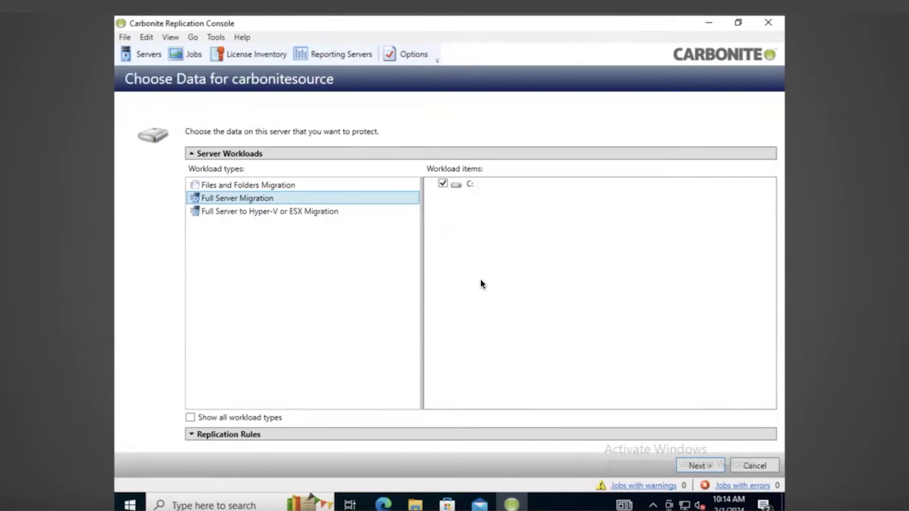
left_click(699, 463)
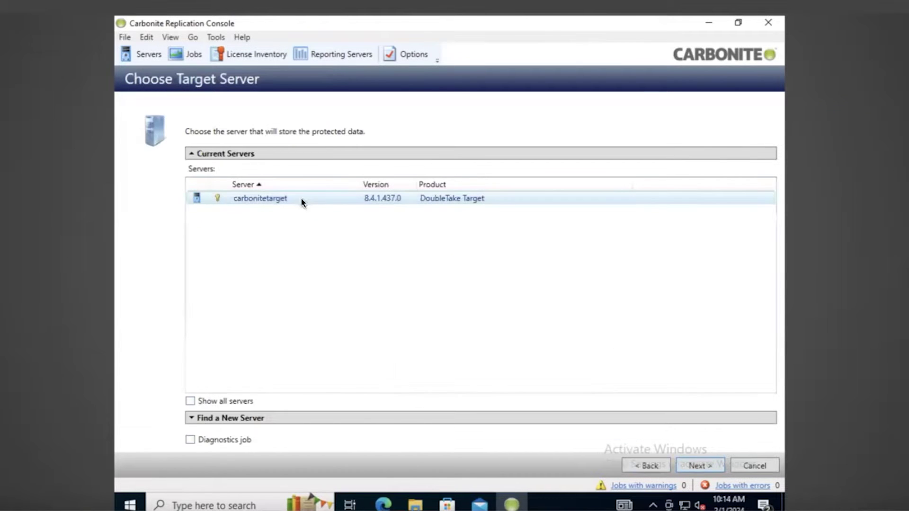
left_click(699, 465)
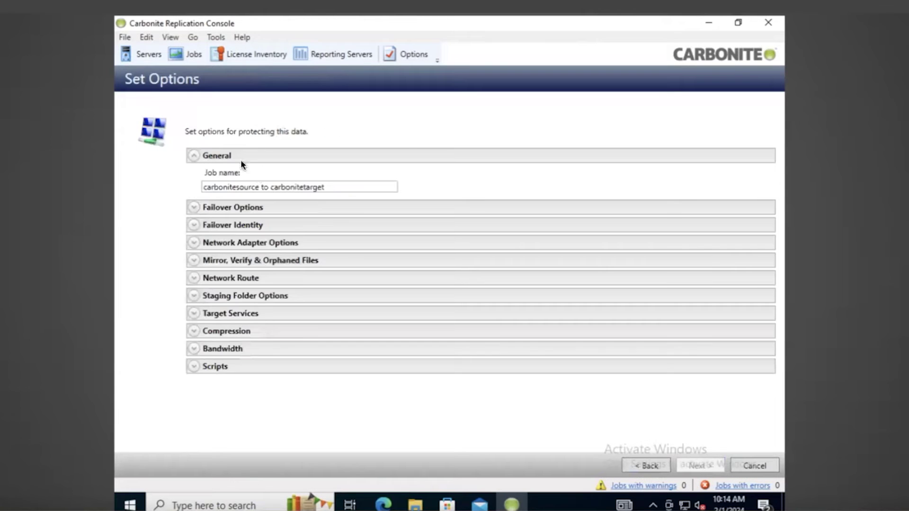
Finish the 'carbonitesource to carbonitetarget' job from its Summary and select it in the Jobs list
left_click(196, 155)
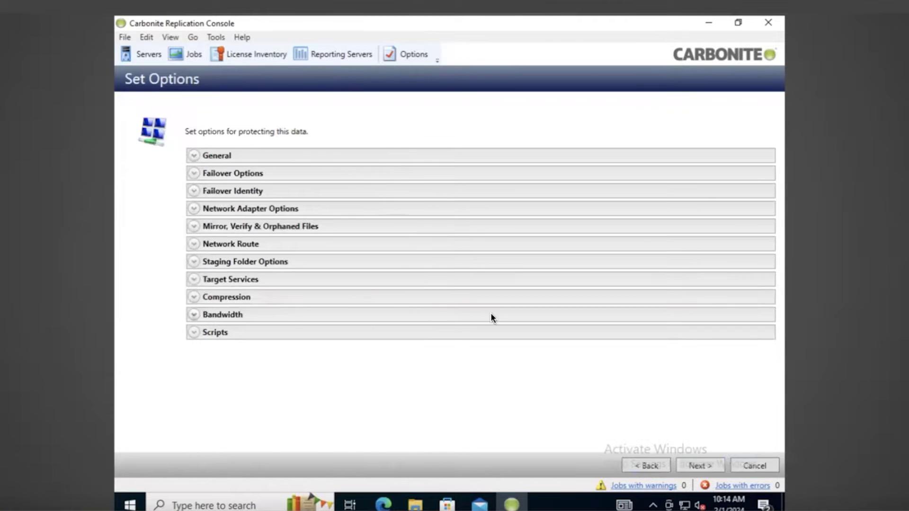
left_click(701, 465)
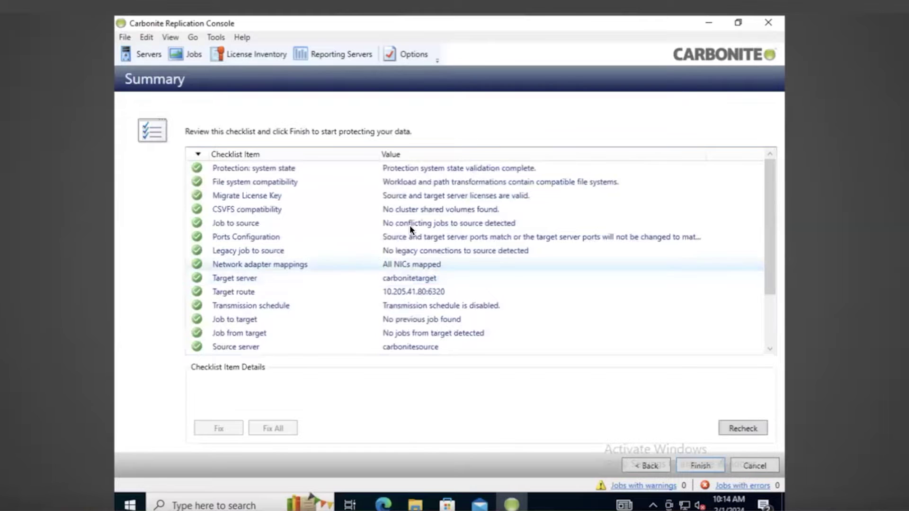
scroll(622, 221, "down", 2)
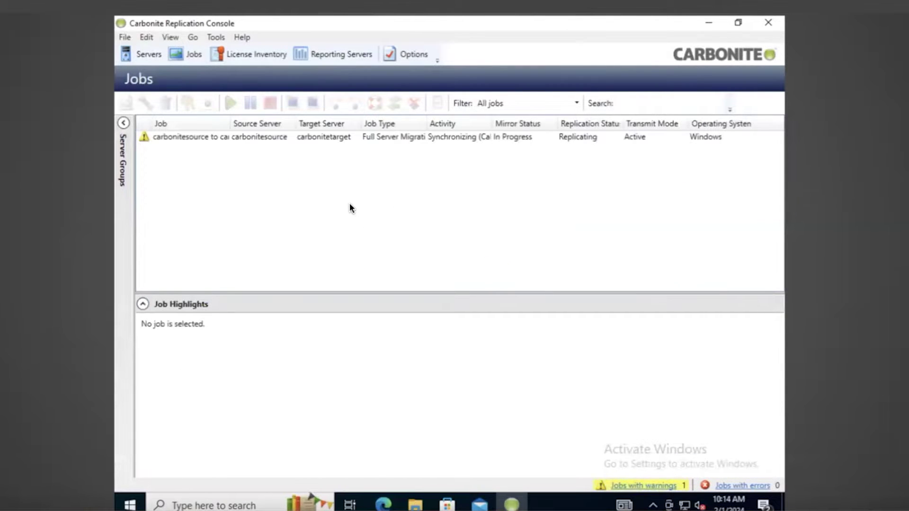
left_click(206, 134)
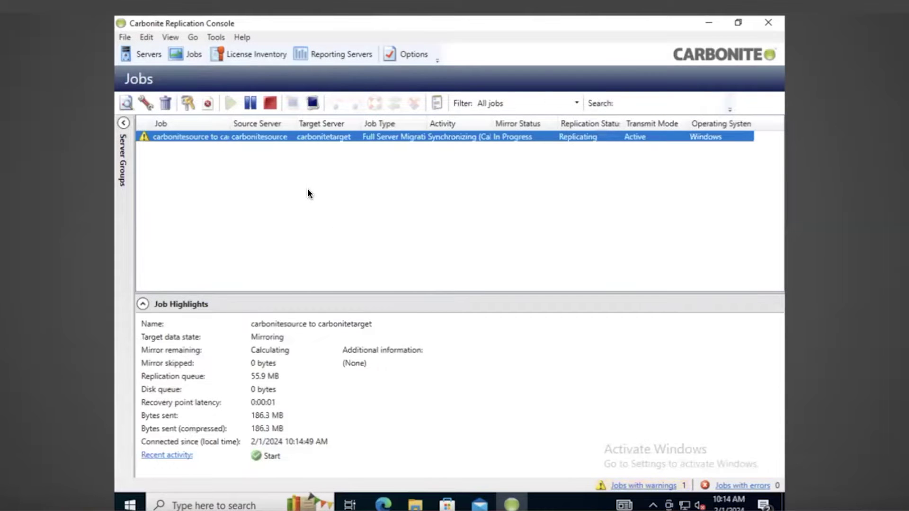
Run Cutover to live data on the carbonitesource to carbonitetarget migration job
right_click(376, 137)
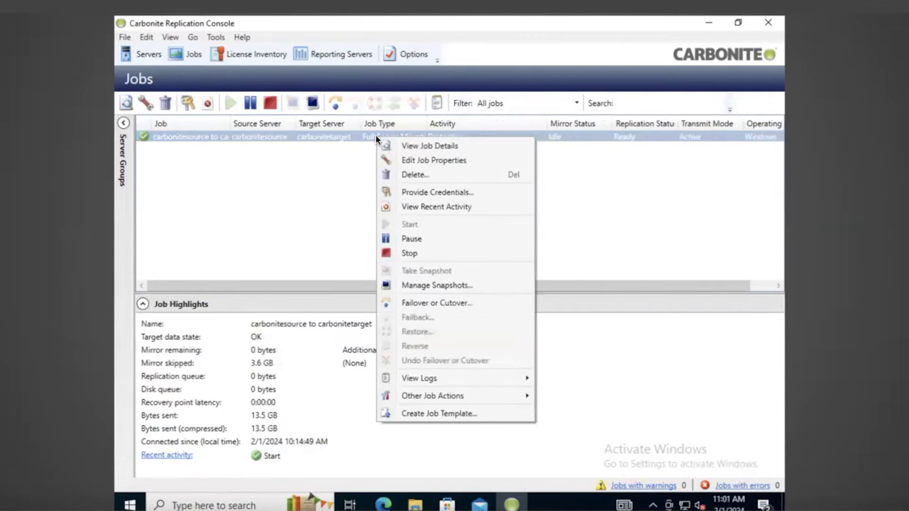
left_click(427, 306)
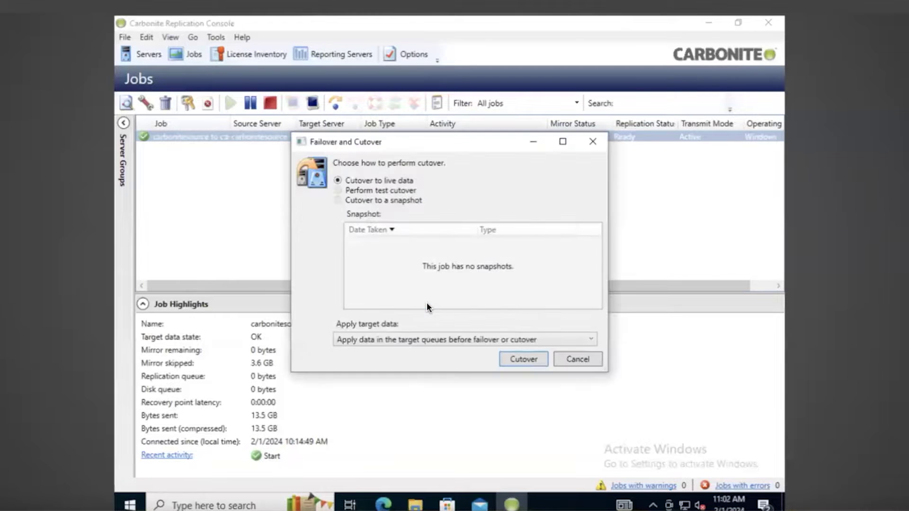
left_click(529, 356)
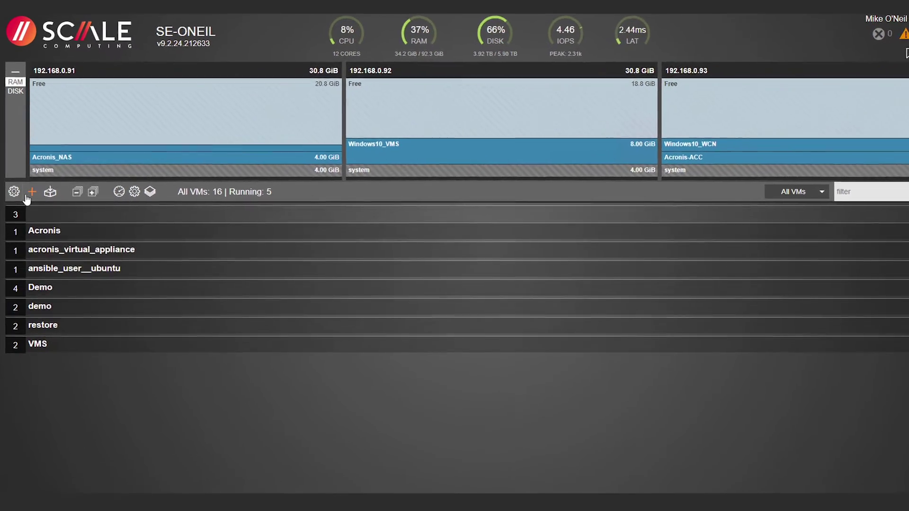
Start a Media upload from Control Center and pick converted.vmdk as the file
left_click(14, 191)
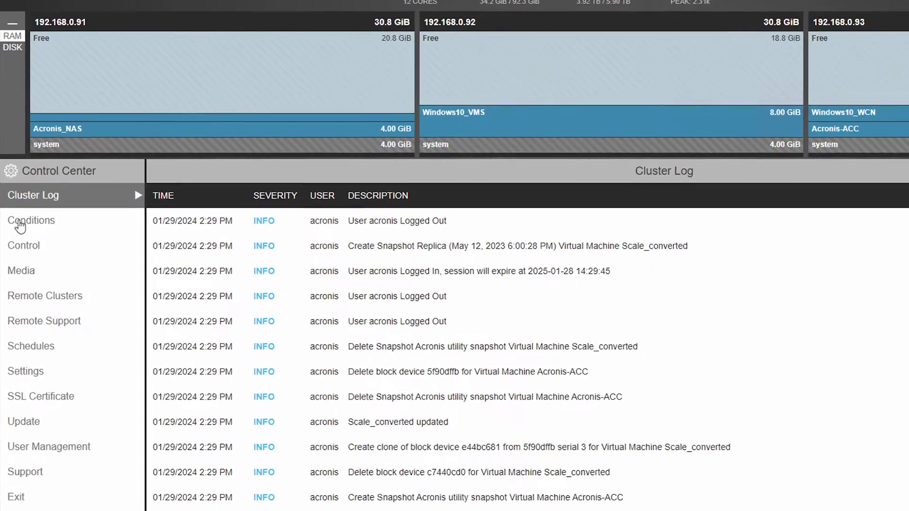
left_click(17, 272)
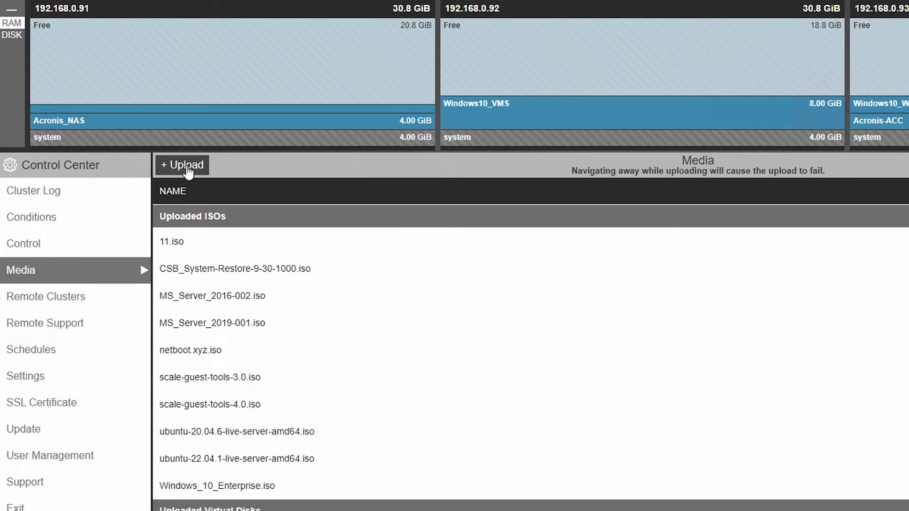
left_click(183, 166)
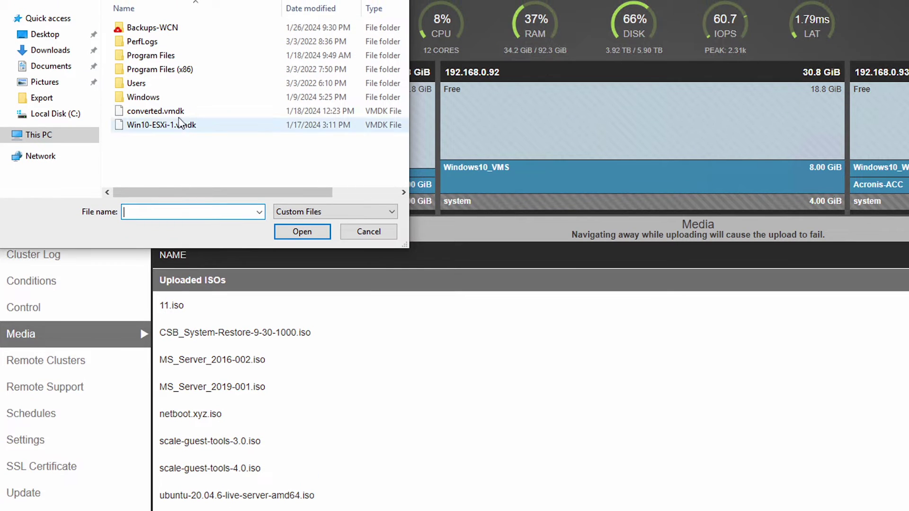
left_click(181, 113)
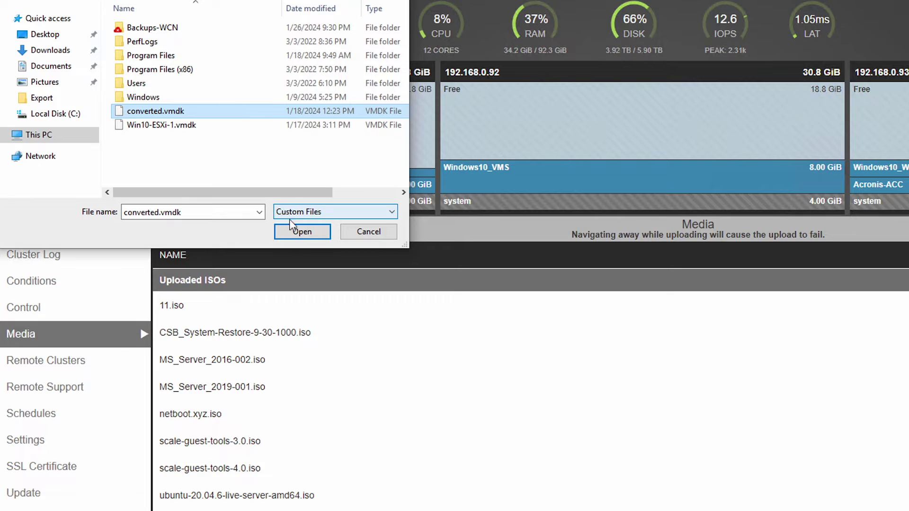
Confirm converted.vmdk in the Open dialog to upload it to media
left_click(296, 230)
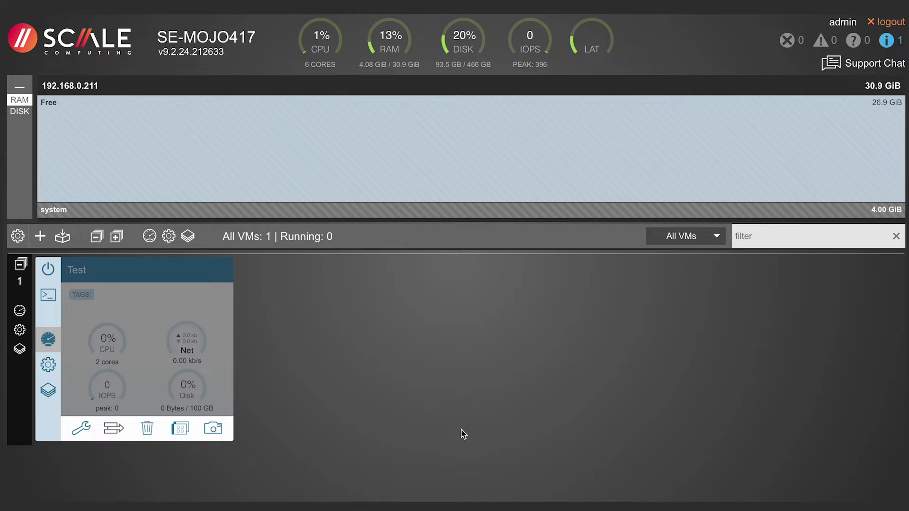
Add a drive to the Test VM with Source set to Uploaded and Drive converted.vmdk
left_click(48, 365)
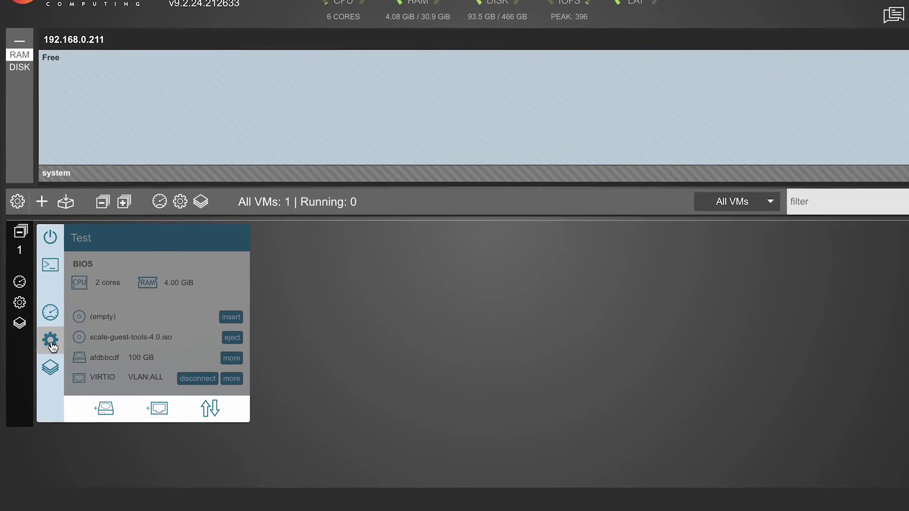
left_click(112, 395)
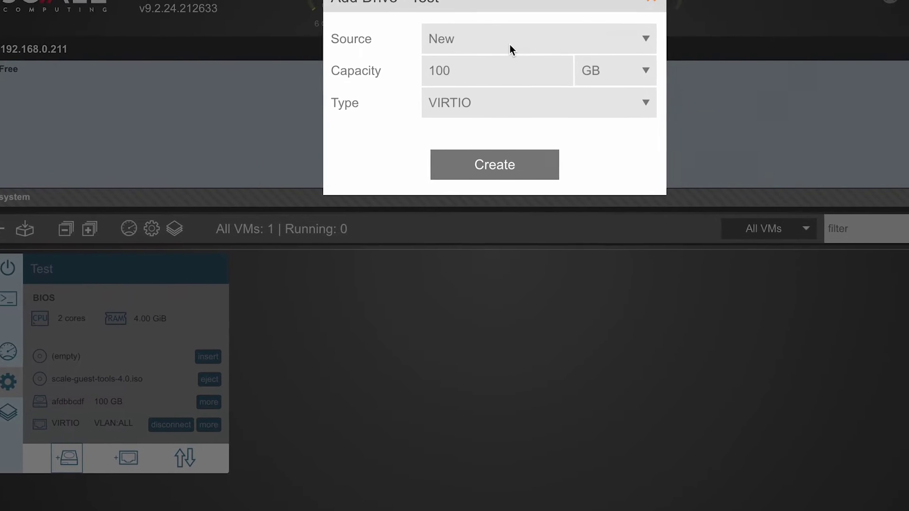
left_click(506, 47)
left_click(456, 96)
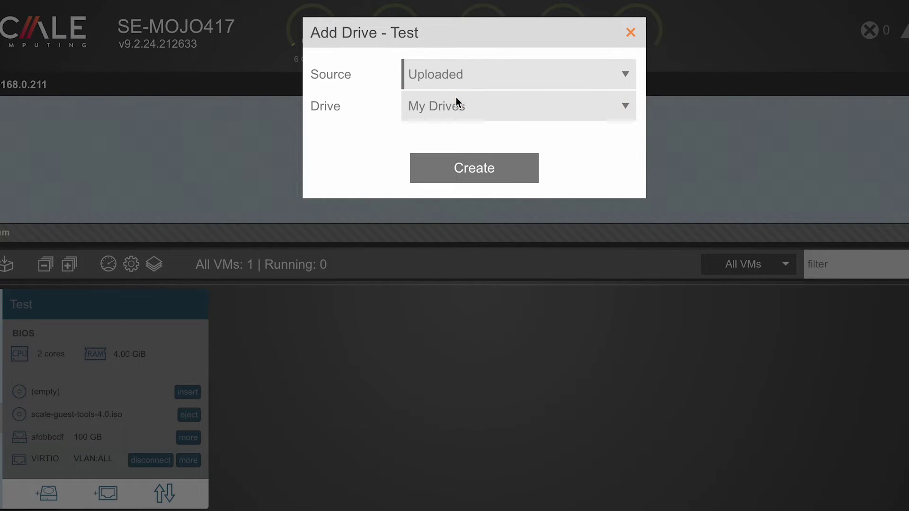
left_click(450, 106)
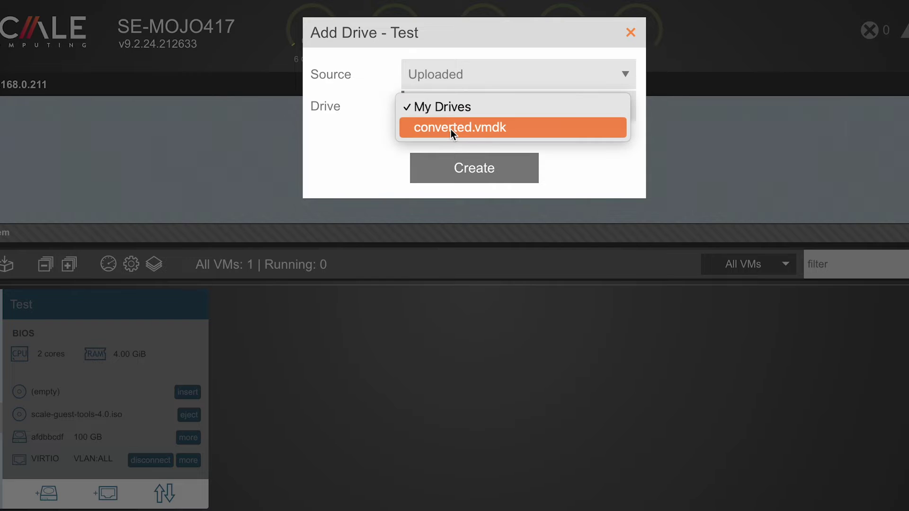
left_click(450, 128)
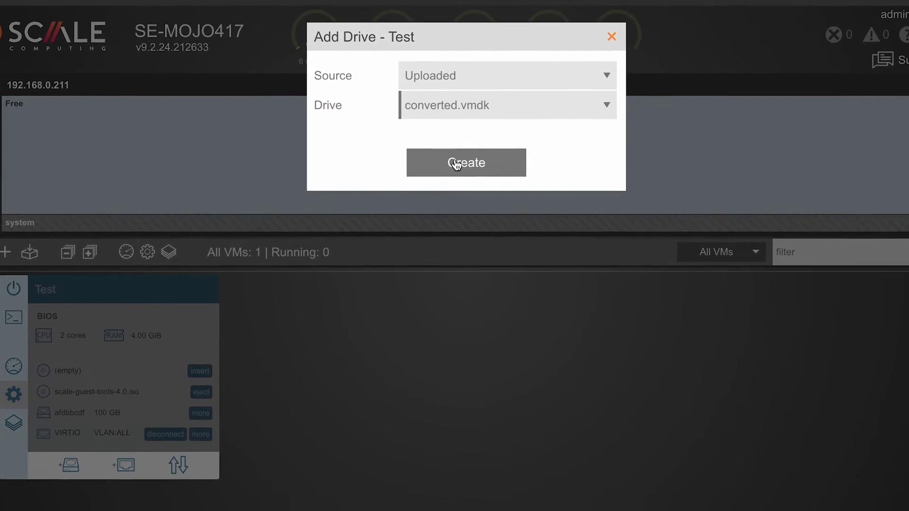
left_click(450, 163)
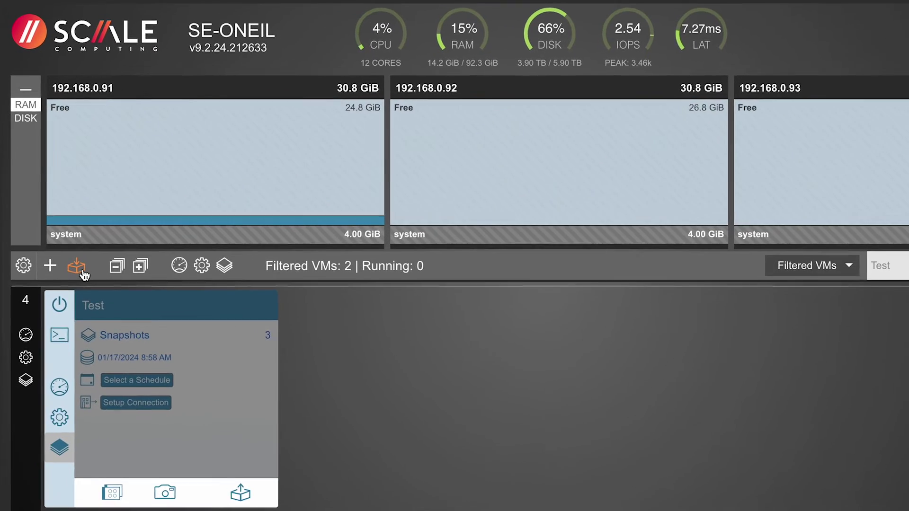
Import the VM as Test_import from the SMB path /Public/ScaleExports/Test
left_click(81, 272)
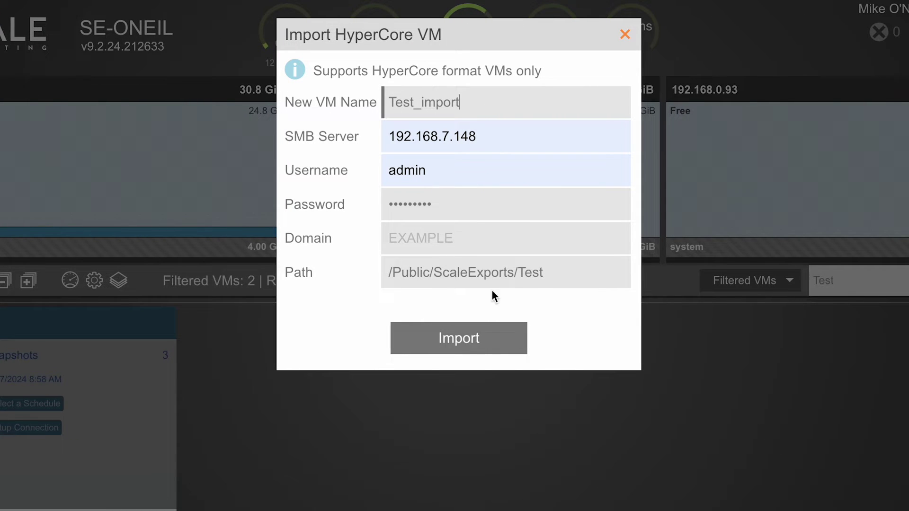
left_click(552, 271)
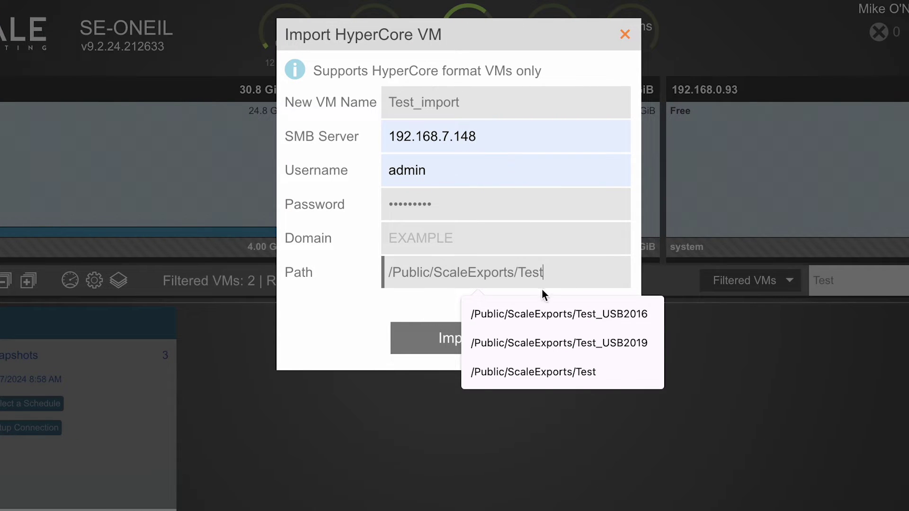
left_click(541, 371)
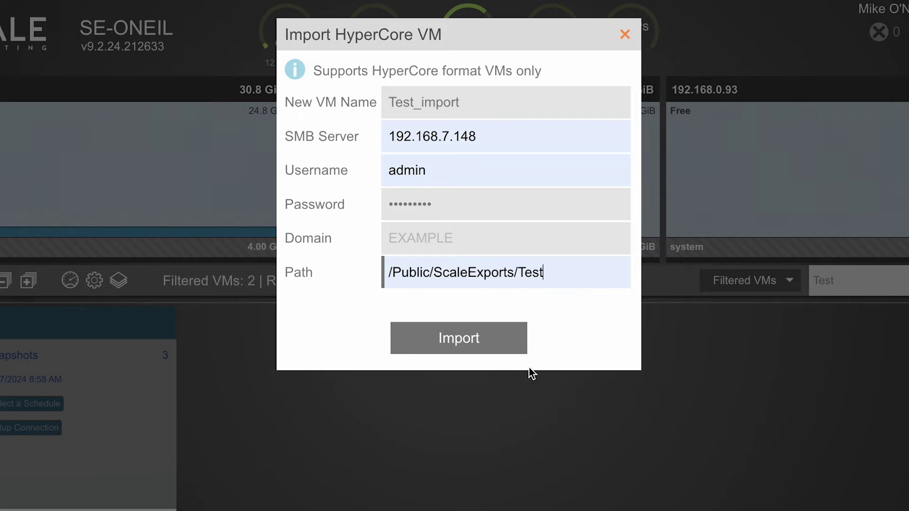
left_click(449, 345)
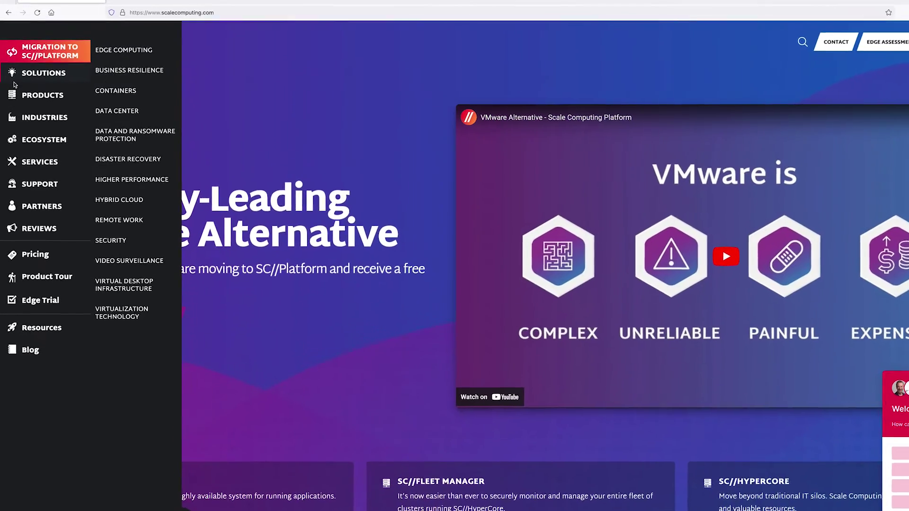
Open the Migration to SC//Platform page from the scalecomputing.com sidebar
mouse_move(71, 185)
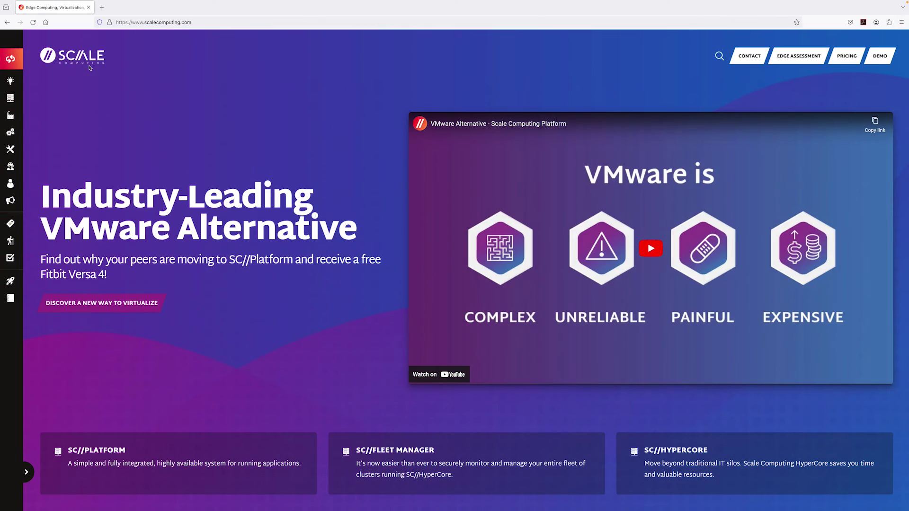
left_click(15, 62)
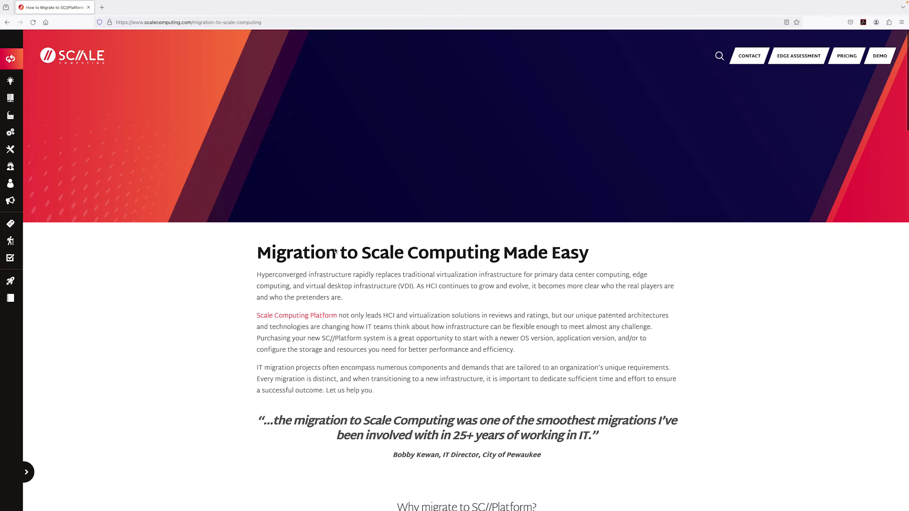
Scroll to Migration Options and expand the Fully-managed Migration row
scroll(242, 264, "down", 10)
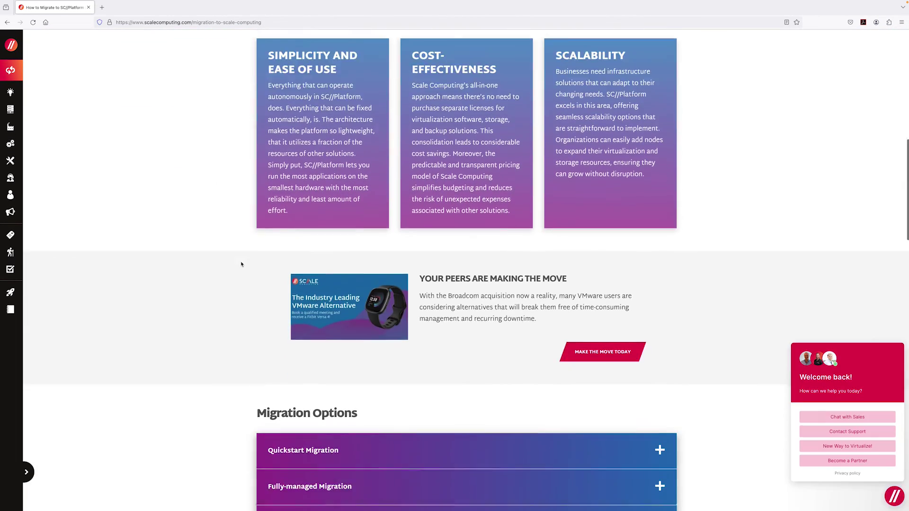
scroll(241, 264, "down", 3)
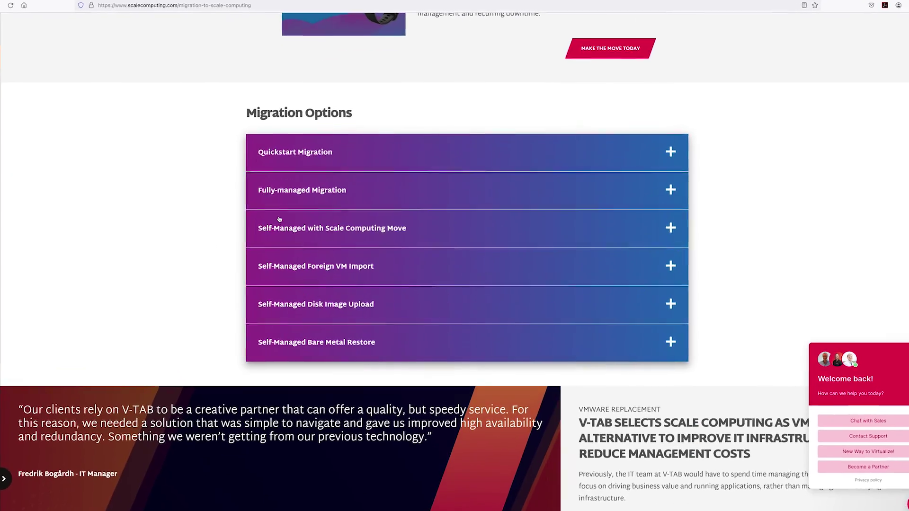
left_click(302, 207)
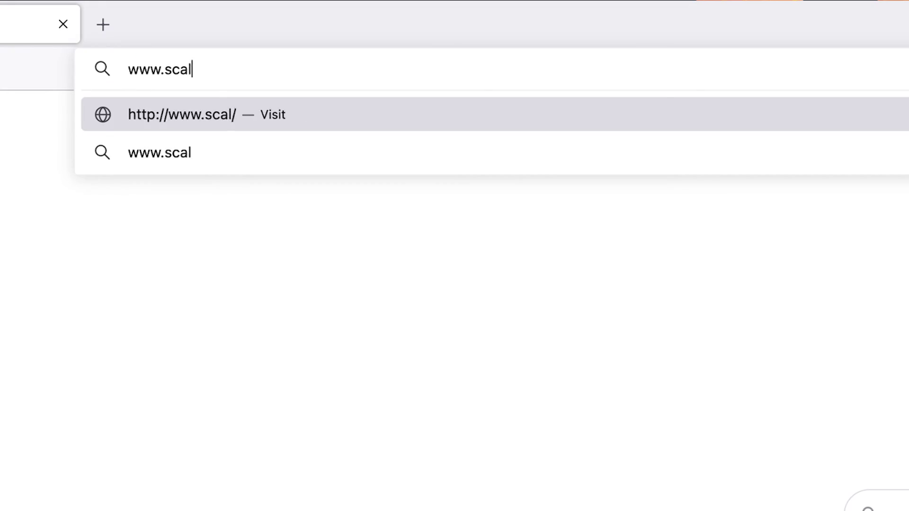
type("ecomputing.com")
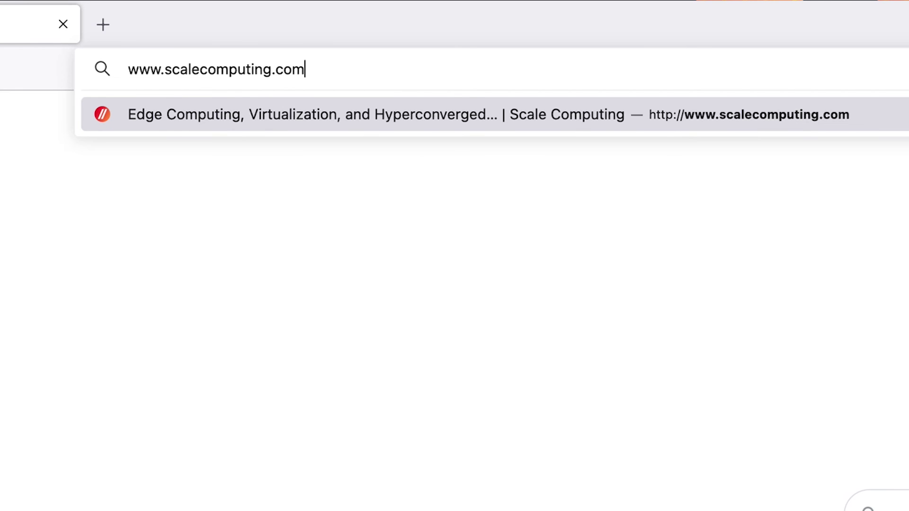
type("/services")
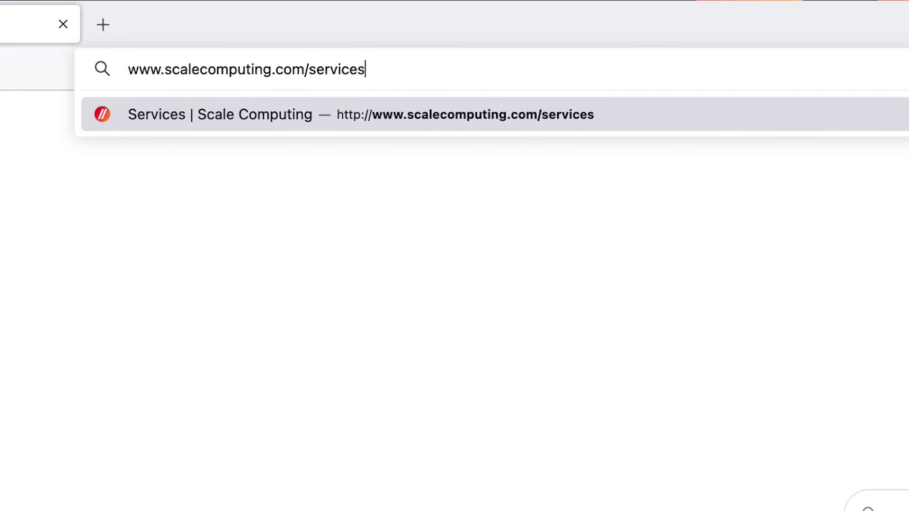
key("Return")
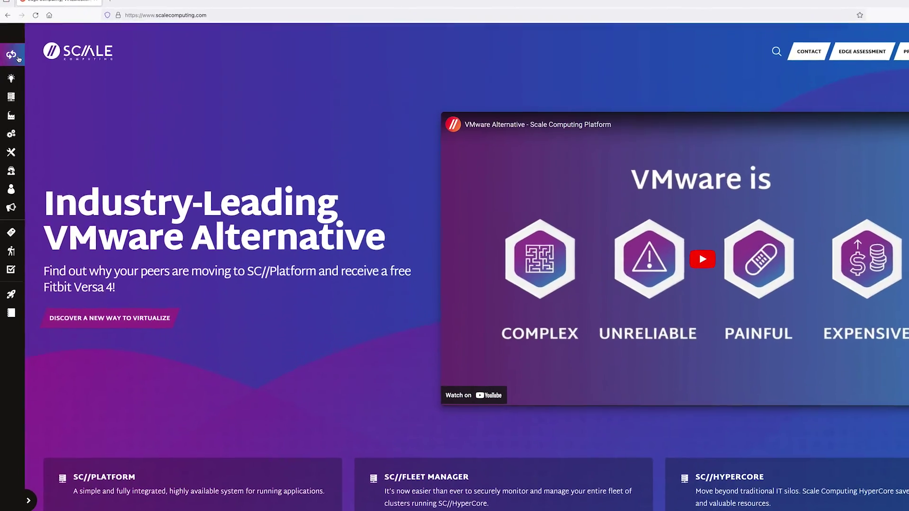
Expand the left sidebar on the scalecomputing.com homepage to reveal the Migration to SC//Platform link
mouse_move(12, 56)
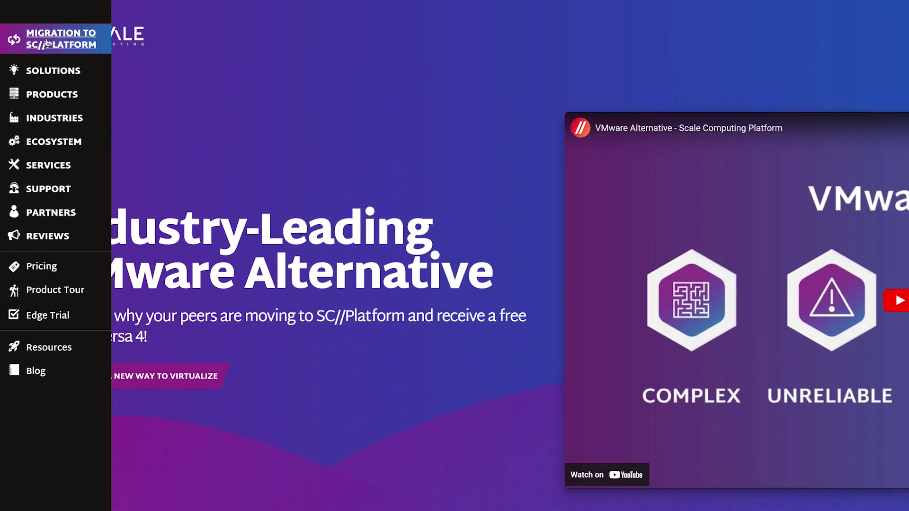